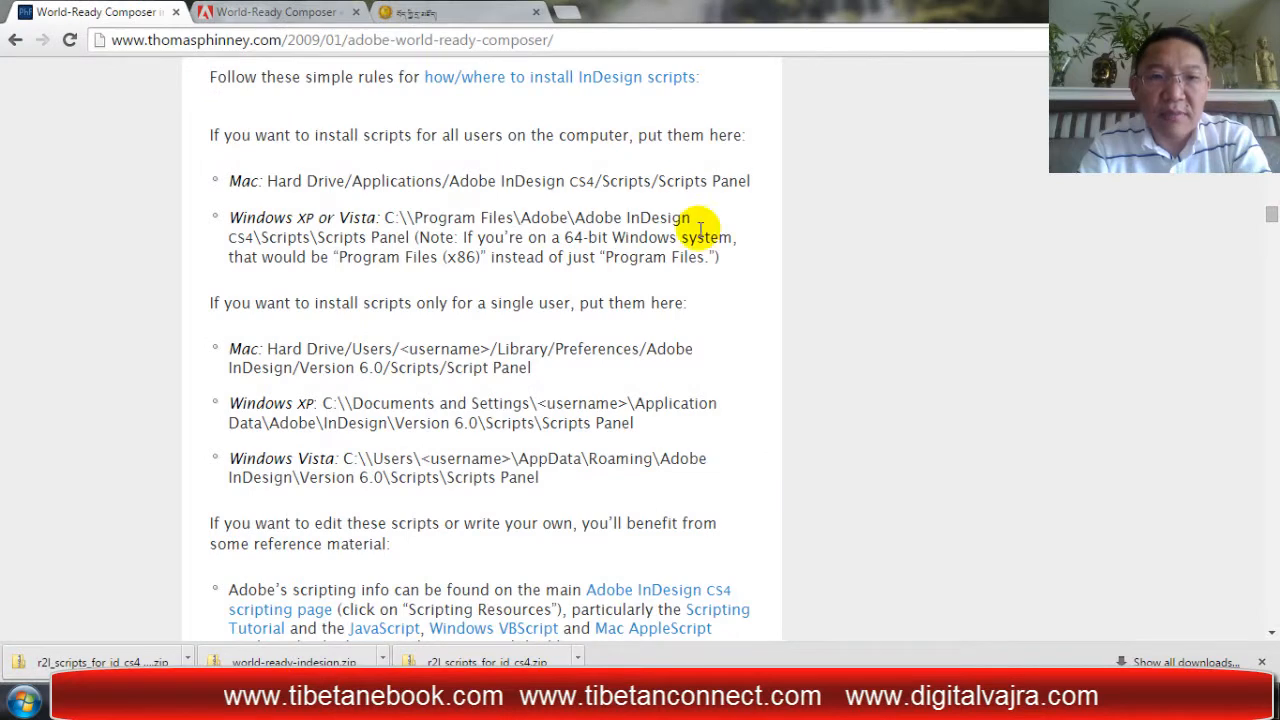
View the tibetanconnect.com home page and open the frequently visited Tibetan book site in a new browser tab
click(392, 12)
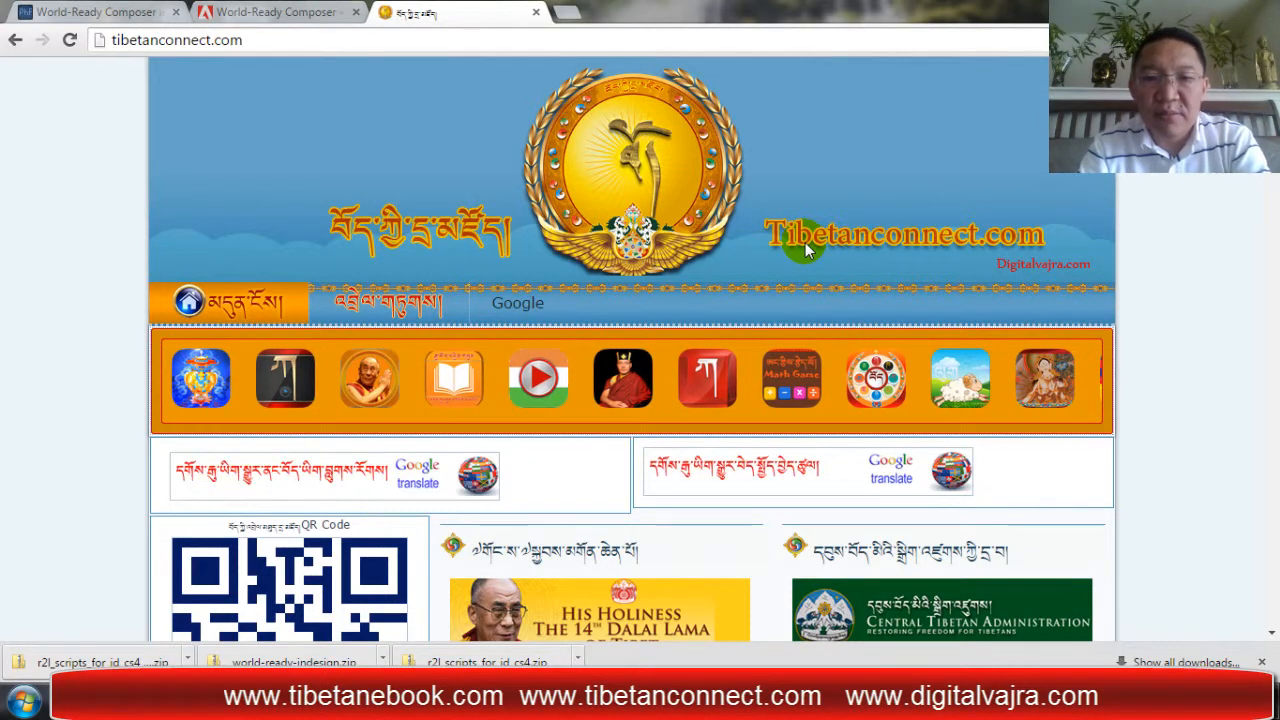
click(566, 13)
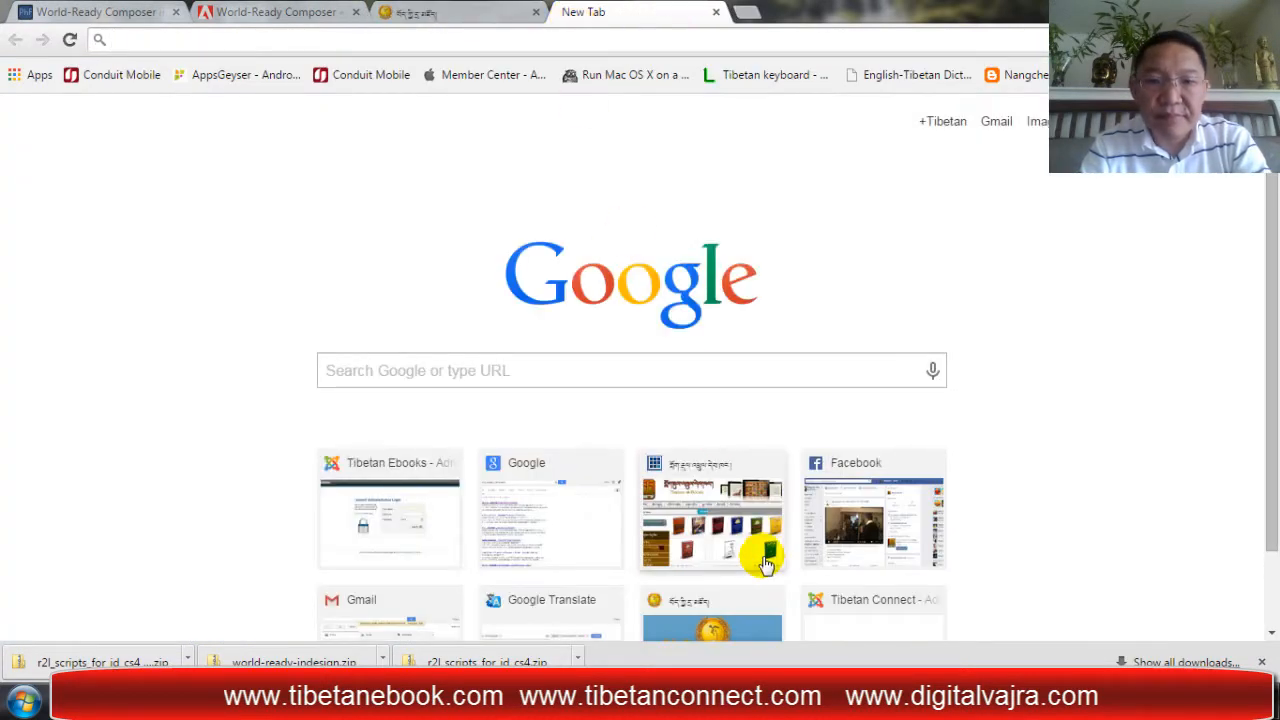
click(765, 563)
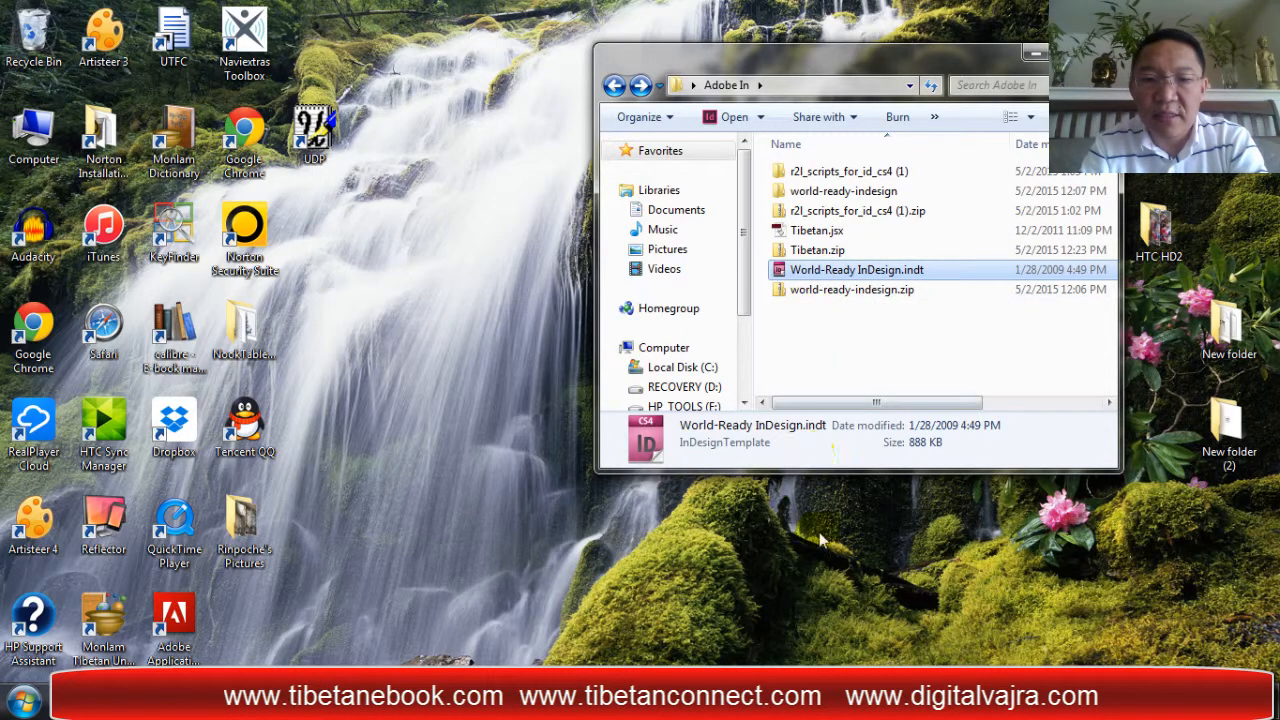
Switch to the untitled InDesign document with the Tibetan text, display the paragraph styles and deselect the text frame
click(745, 610)
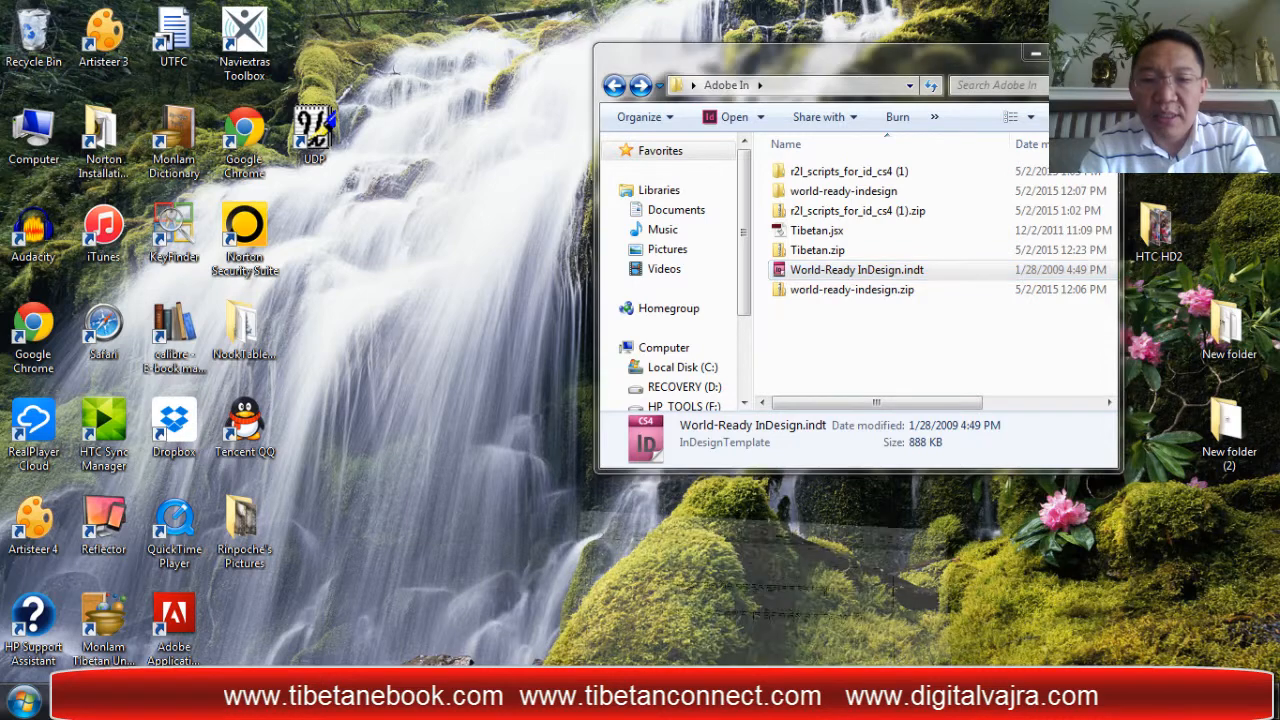
click(493, 383)
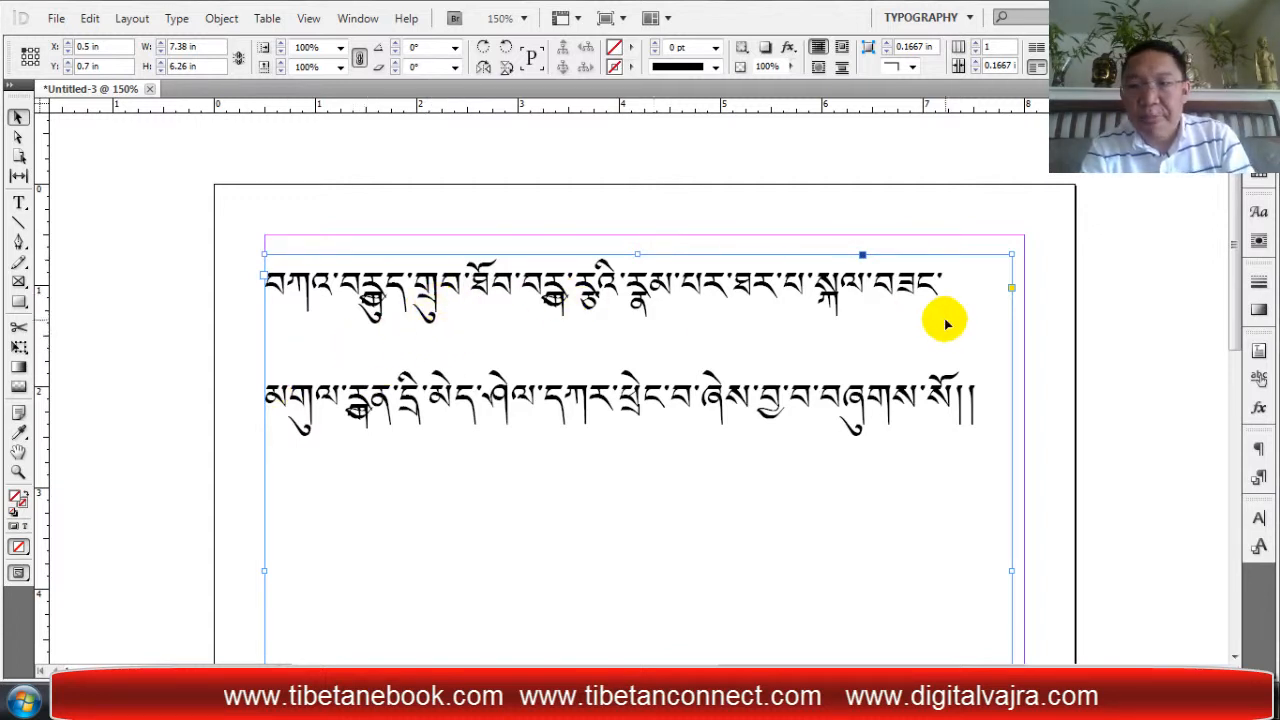
click(1258, 478)
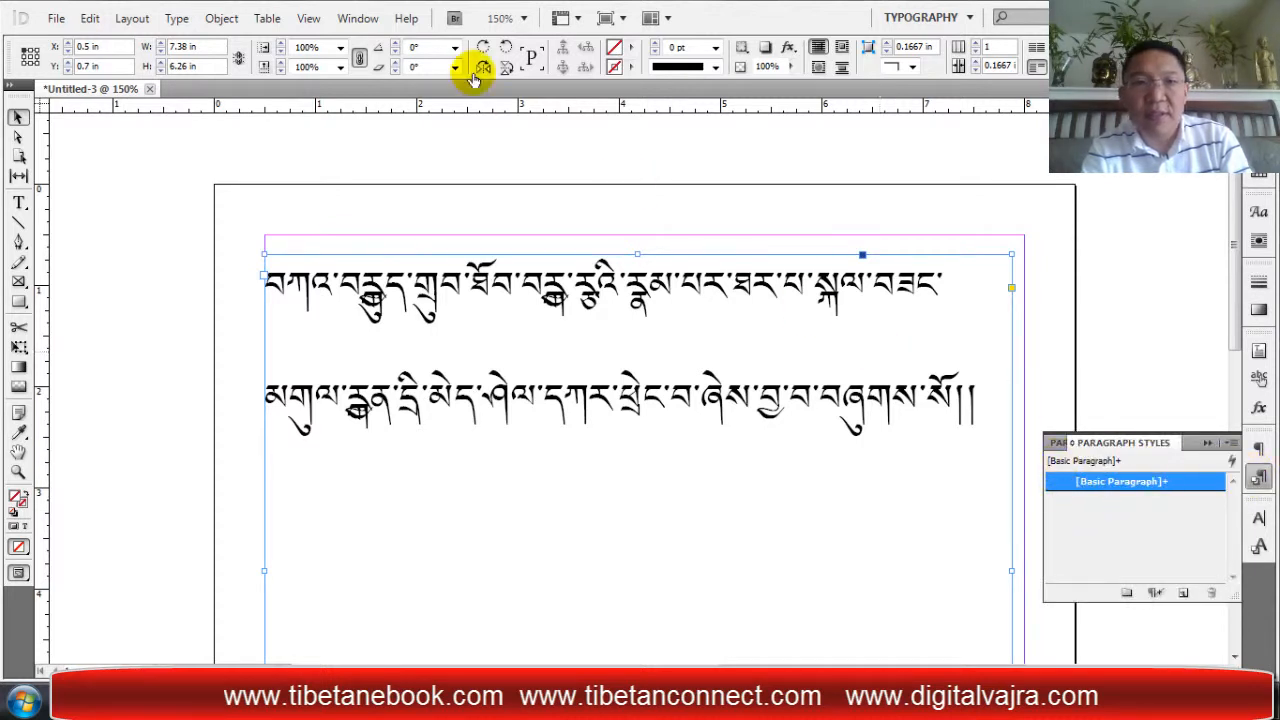
click(351, 20)
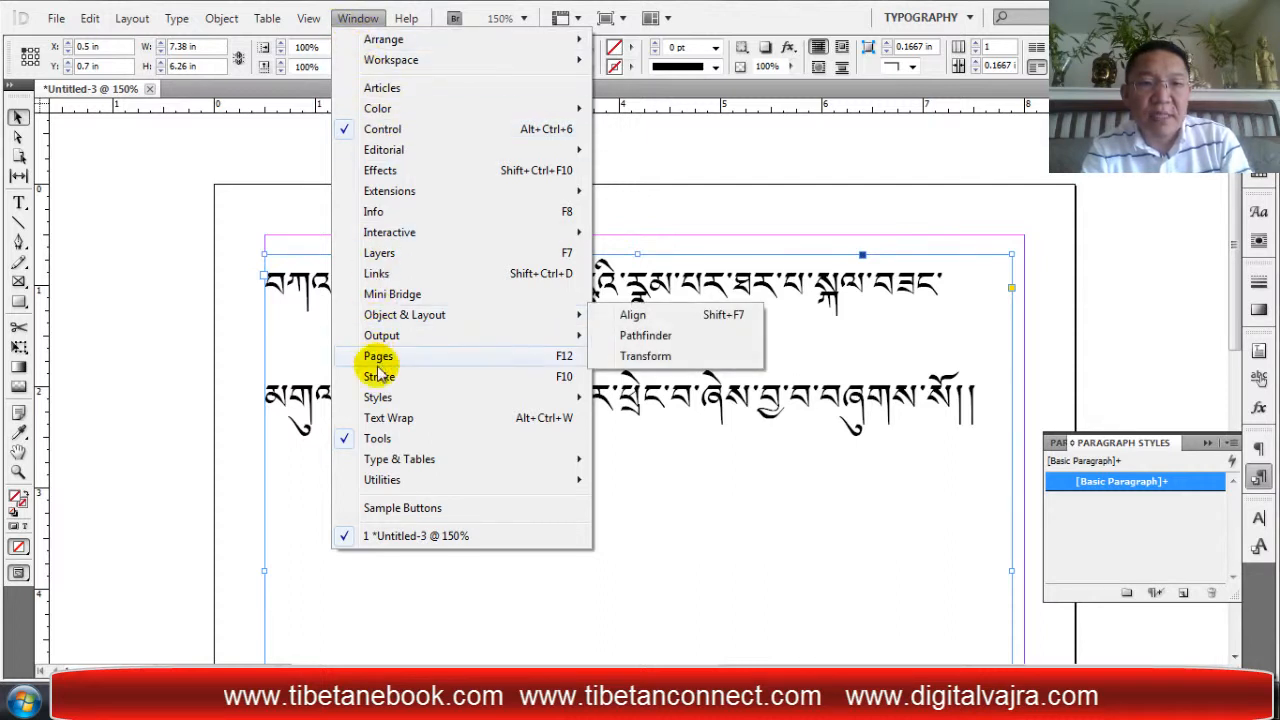
mouse_move(466, 399)
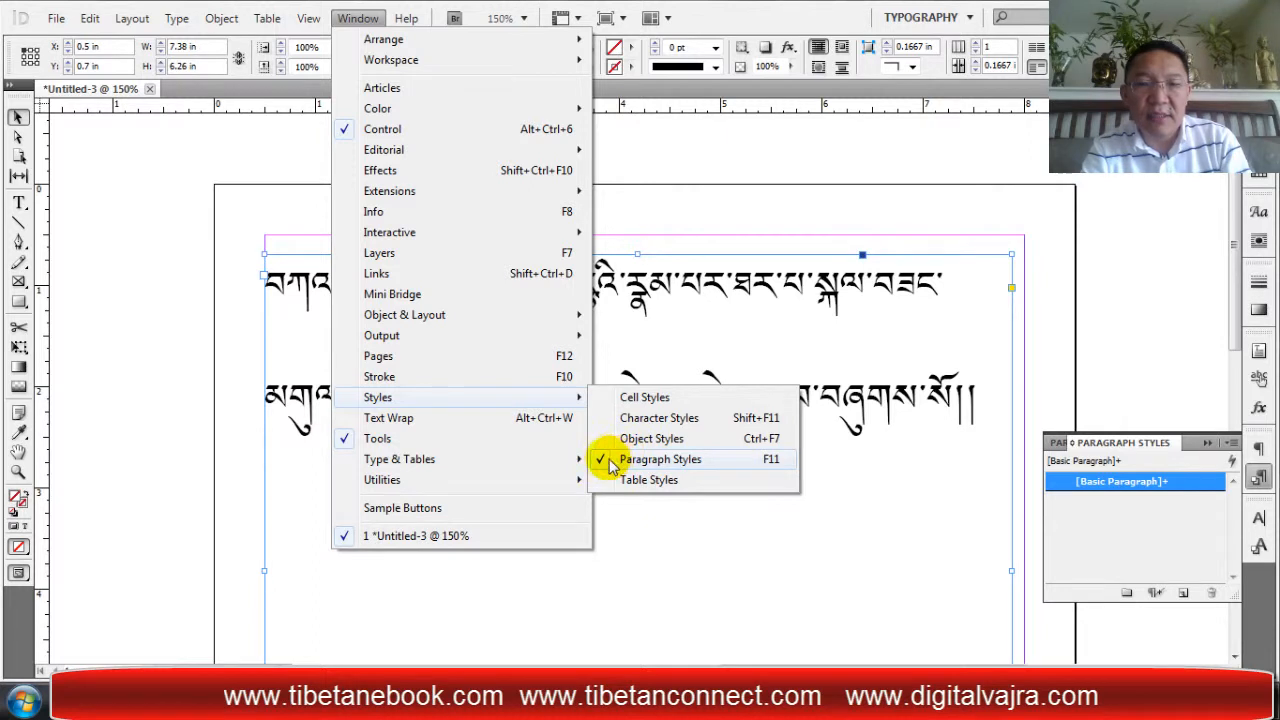
click(1128, 287)
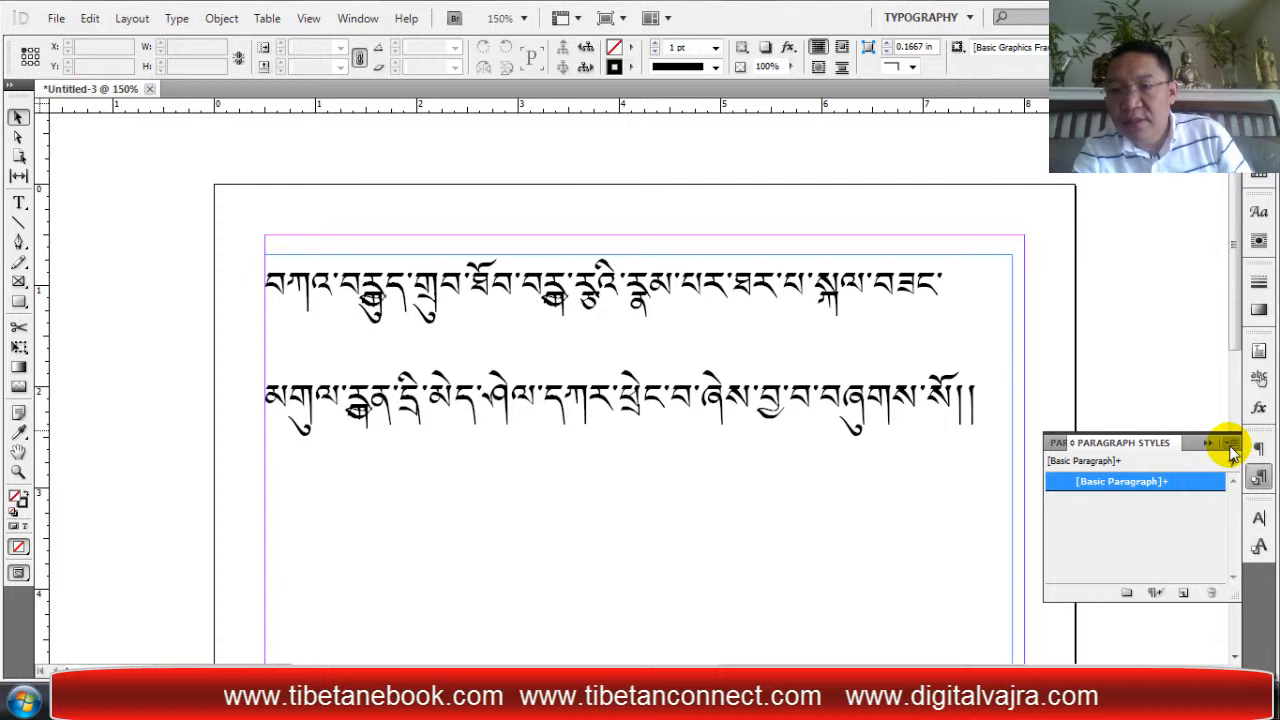
Load the paragraph styles from World-Ready InDesign.indt into the document, including both World-Ready composer styles, Arabic and Hebrew
click(1232, 445)
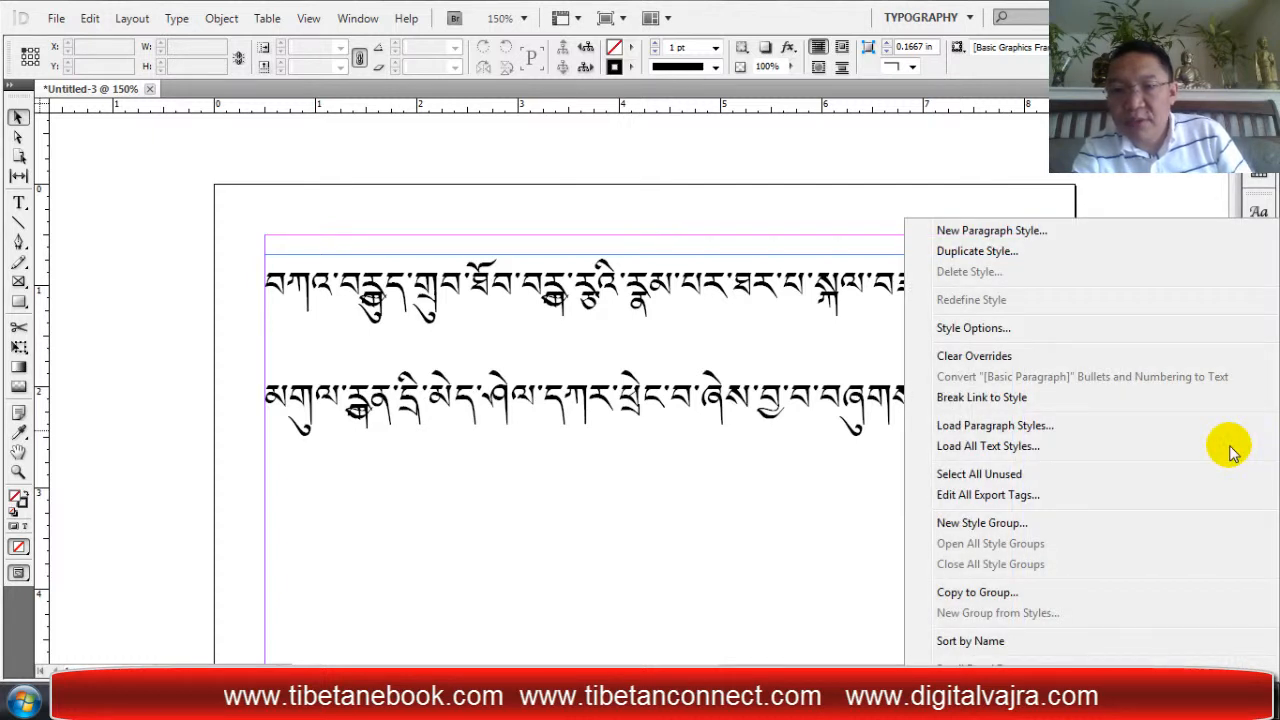
click(996, 427)
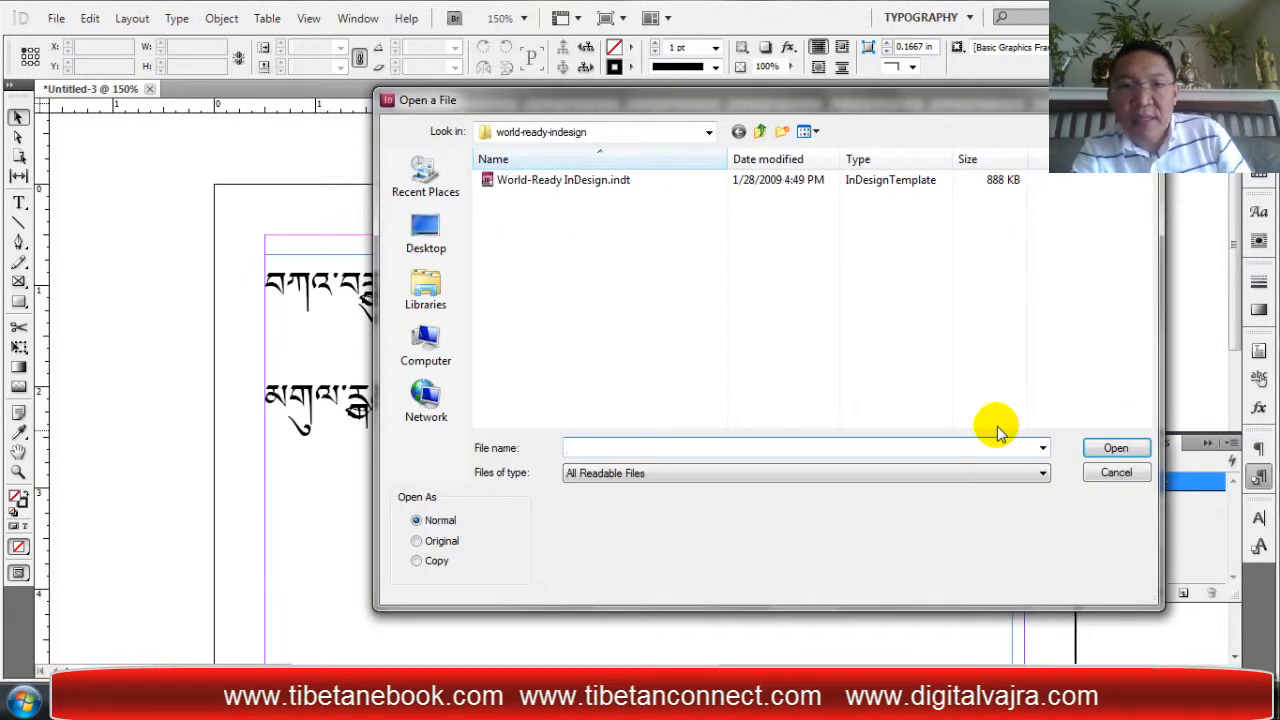
double_click(523, 182)
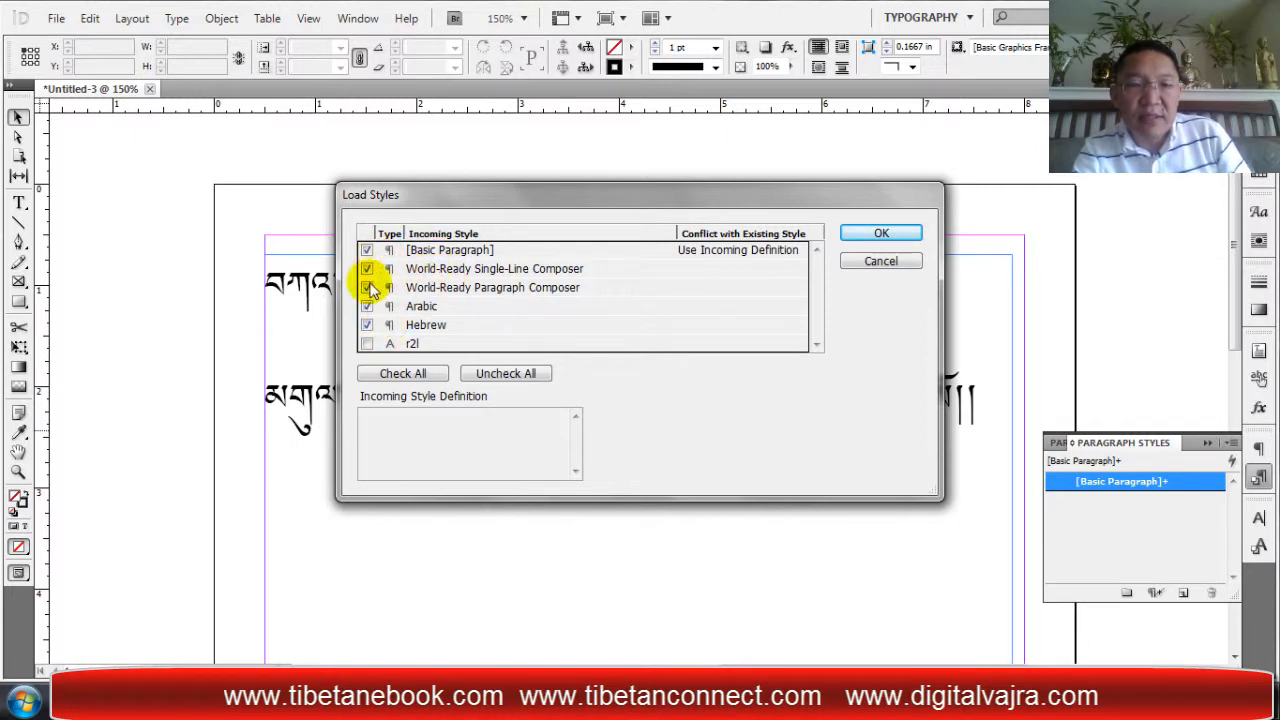
click(878, 236)
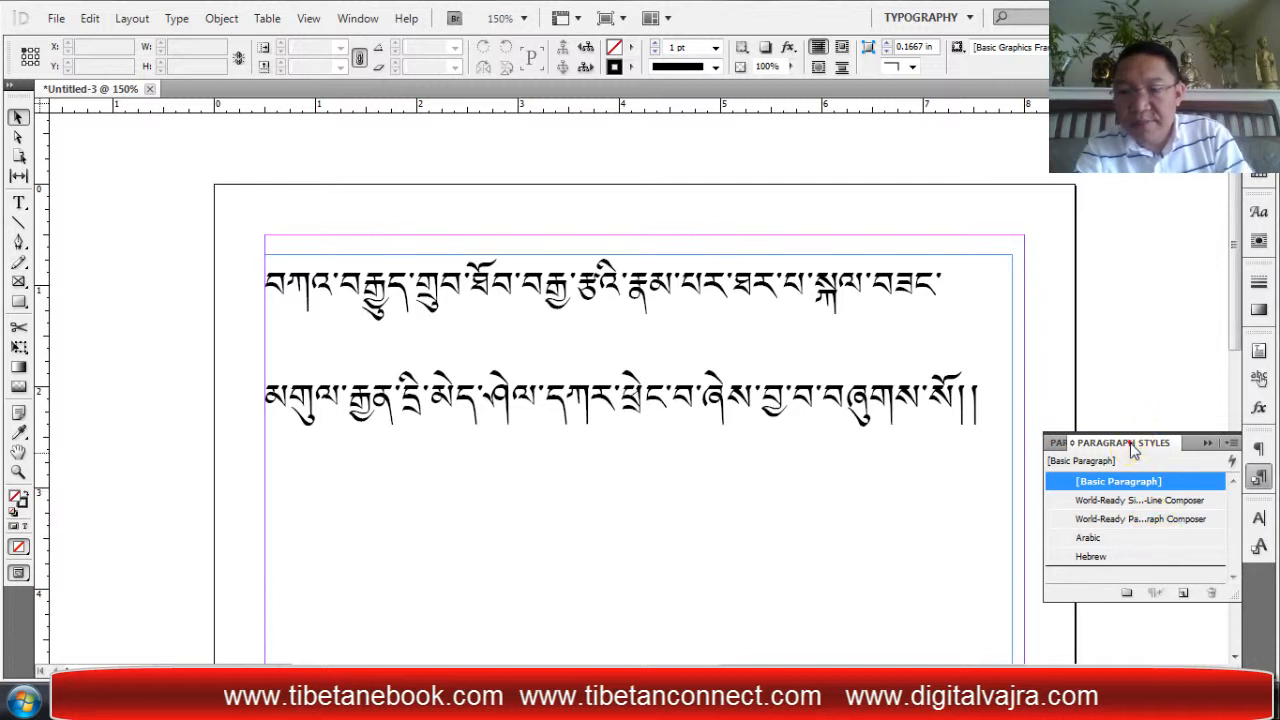
Undock the paragraph styles list and enlarge it so the full style names fit
drag(1133, 450, 1010, 182)
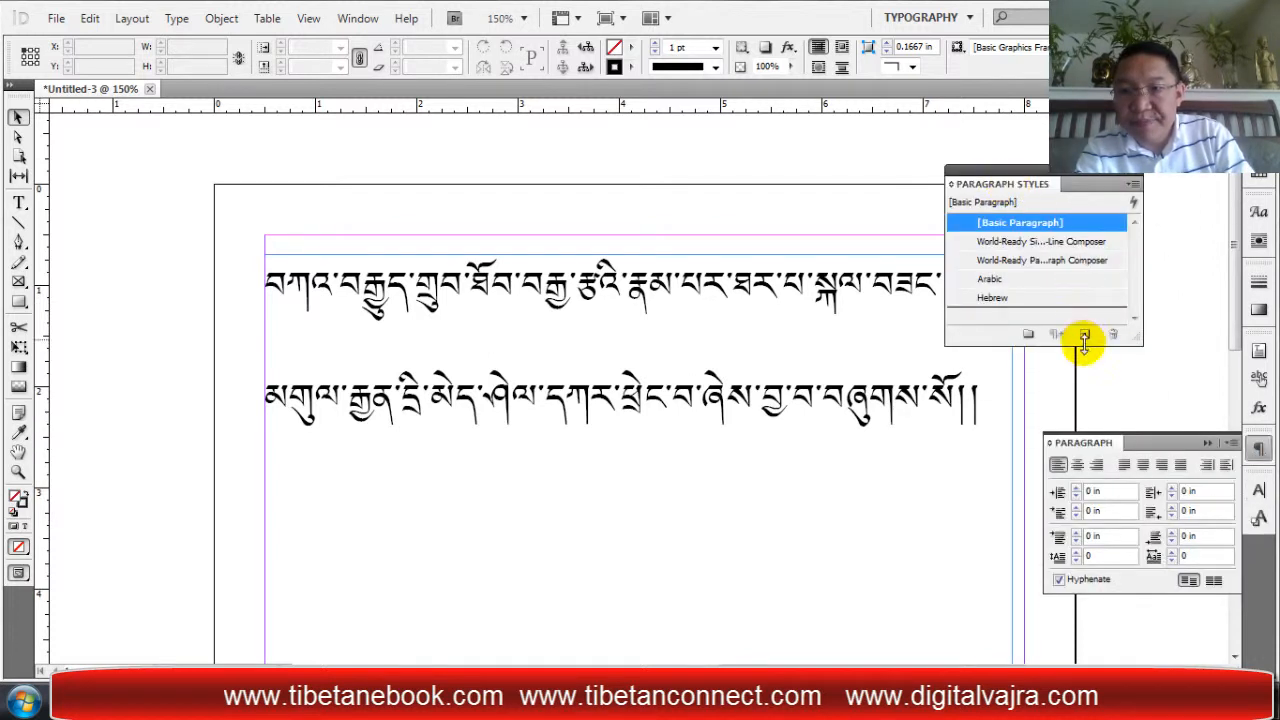
drag(1084, 342, 1111, 465)
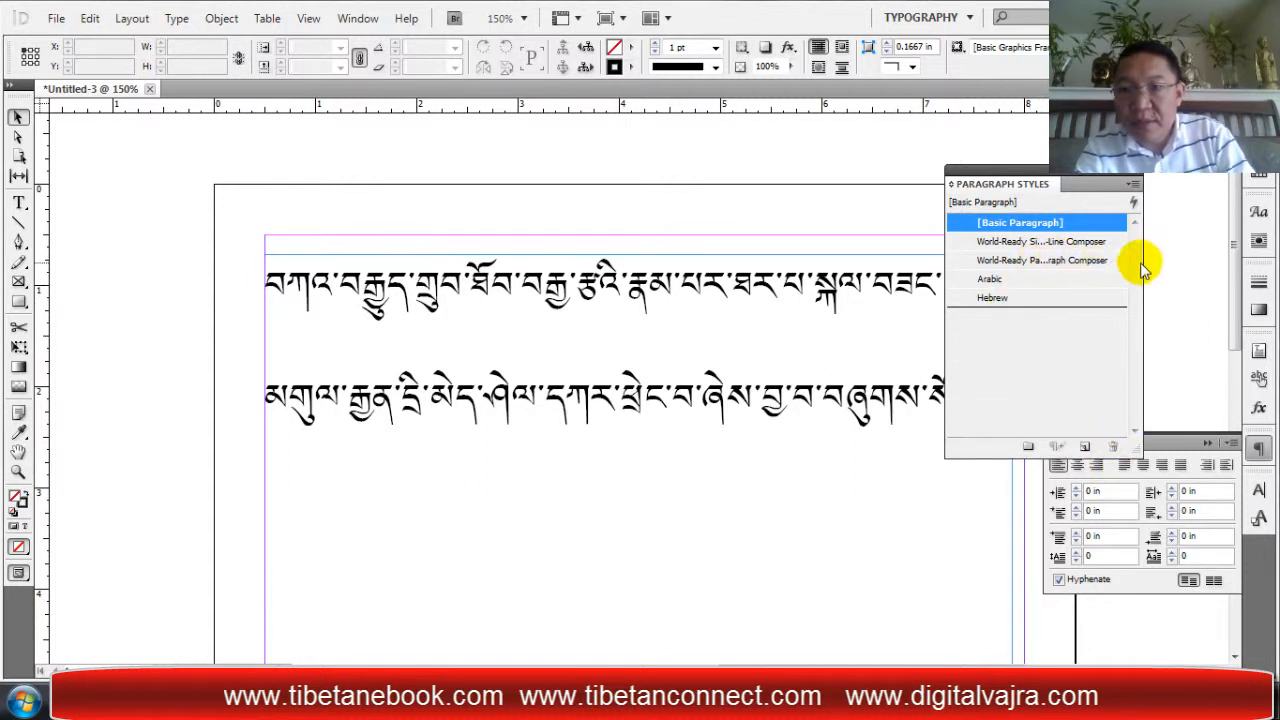
drag(1143, 265, 1210, 268)
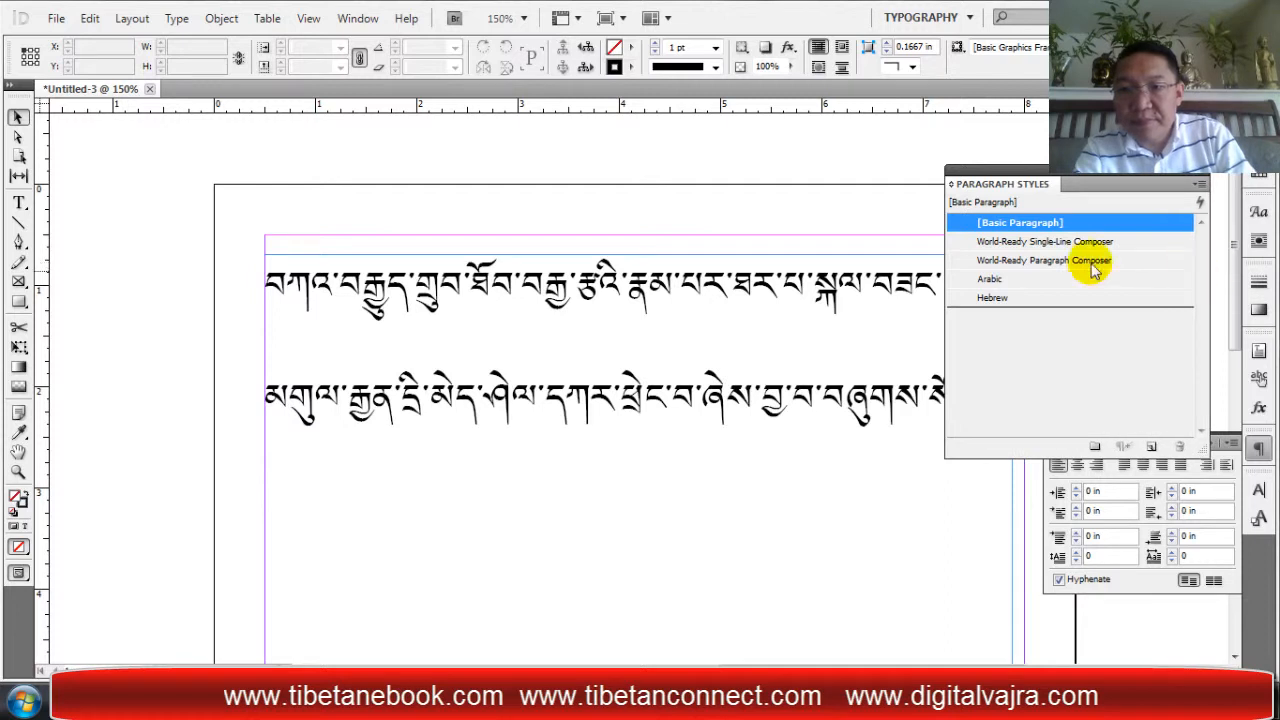
Apply the World-Ready Single-Line Composer style to the Tibetan text and set the style's font family to Monlam Uni OuChan4
double_click(617, 283)
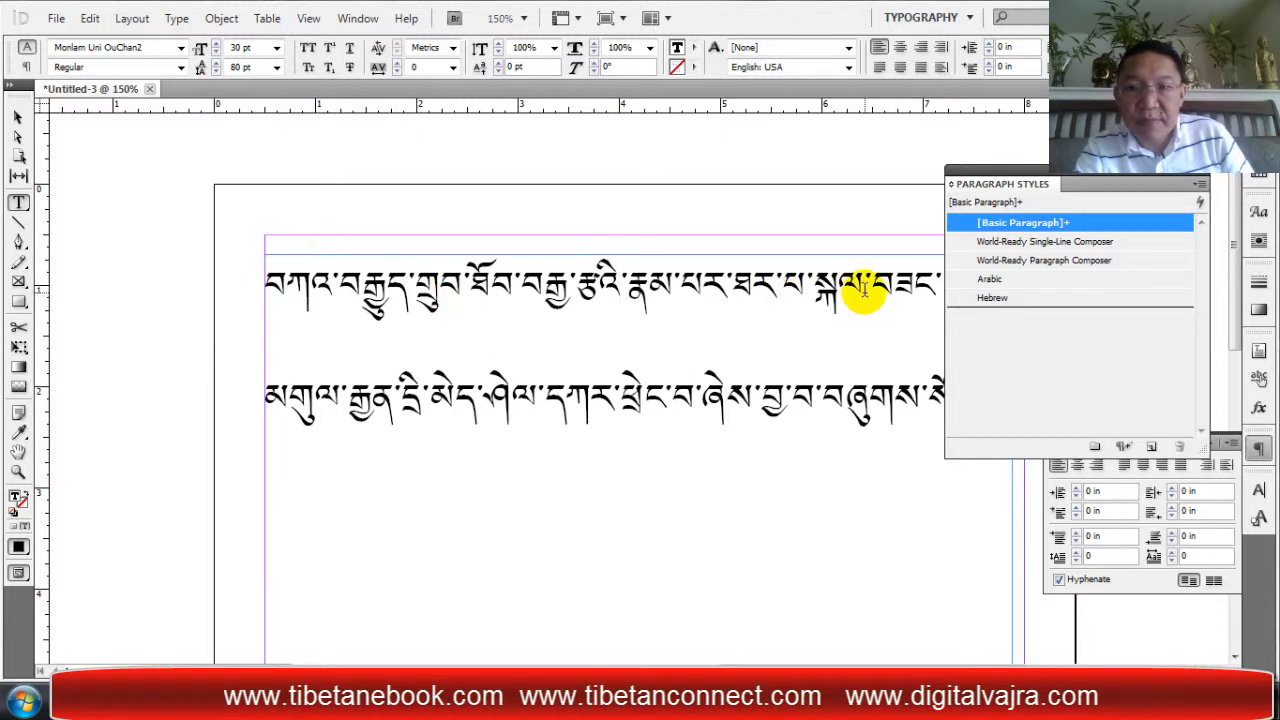
click(1015, 243)
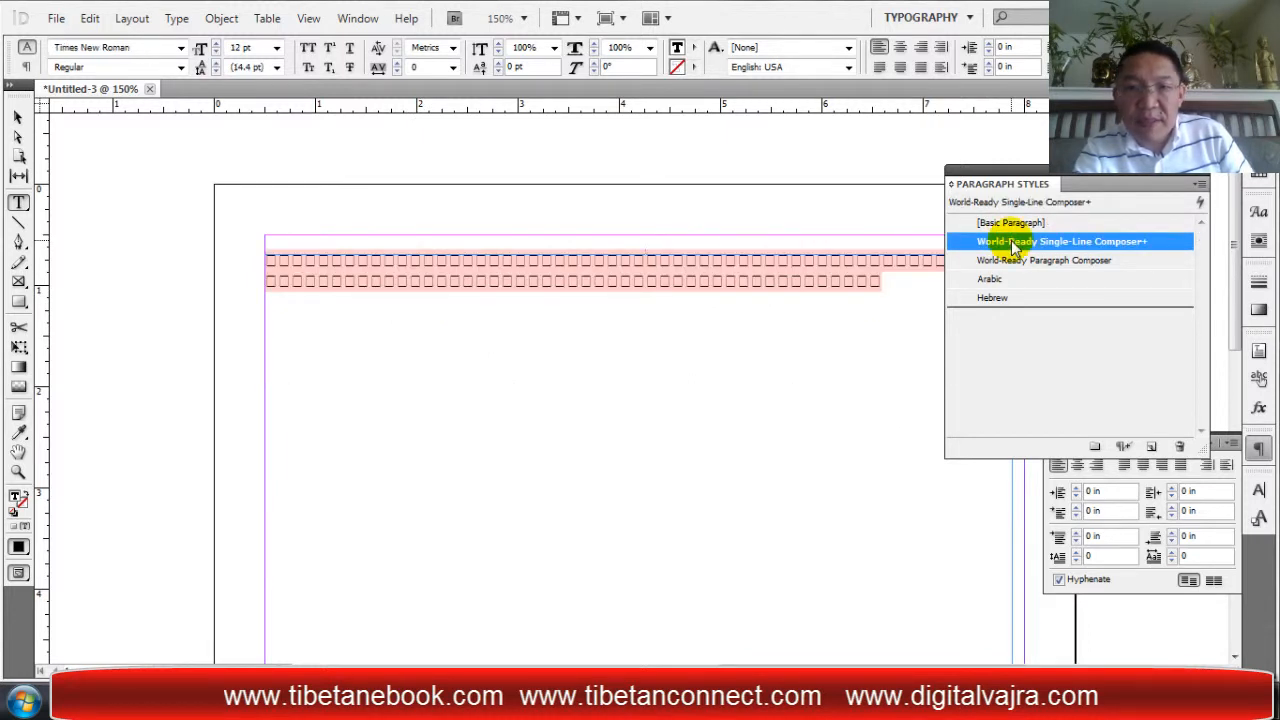
double_click(970, 243)
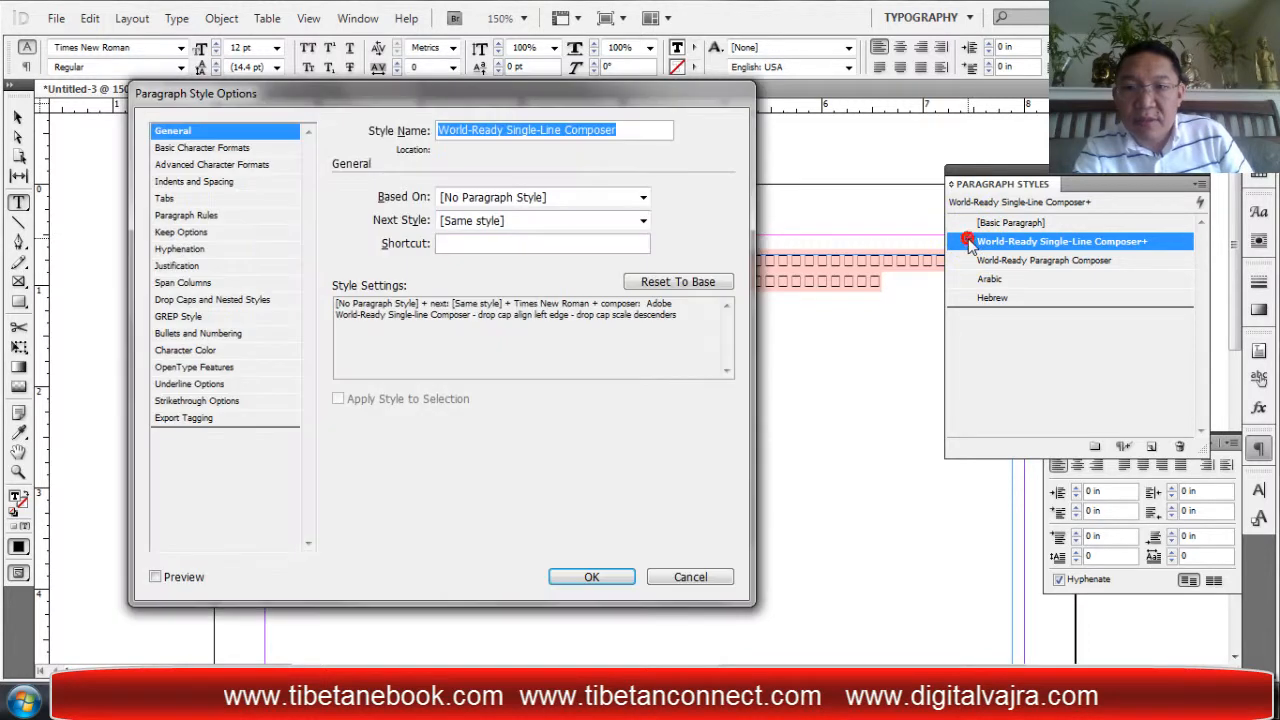
click(200, 152)
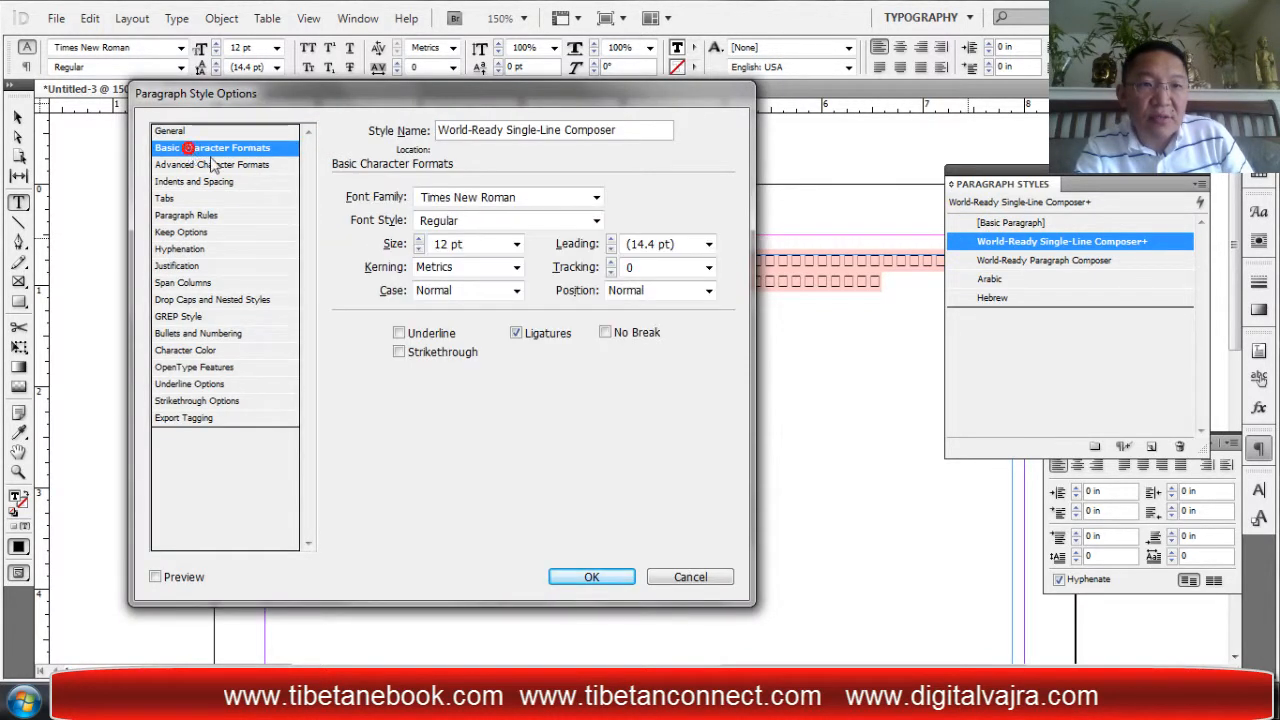
click(596, 197)
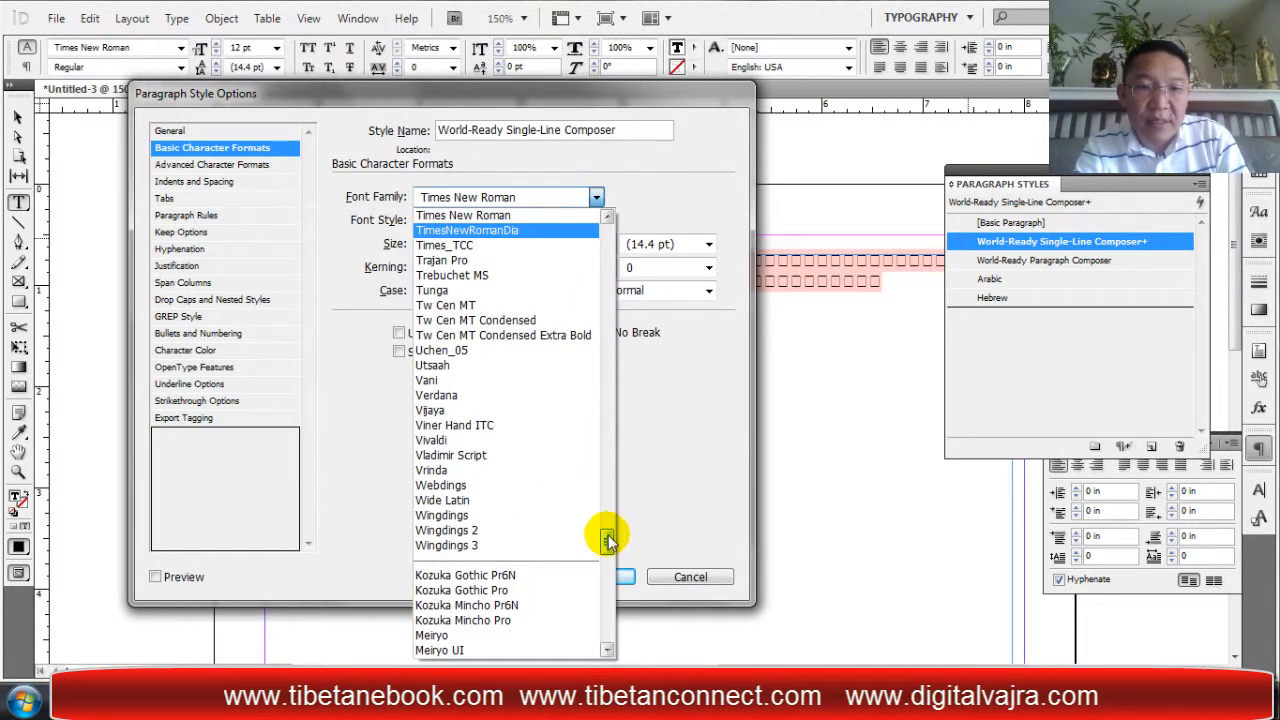
drag(606, 535, 606, 614)
click(506, 636)
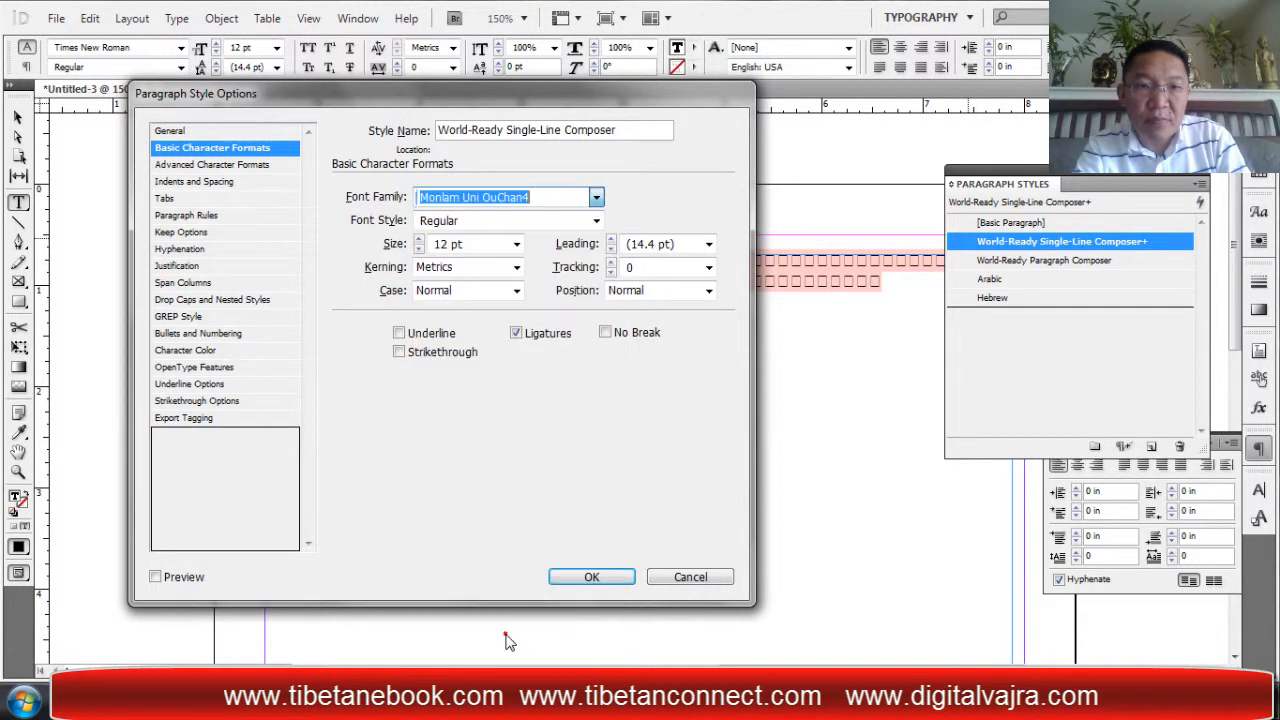
Set the World-Ready Single-Line Composer style's font size to 25 pt and leading to 34 pt
click(440, 246)
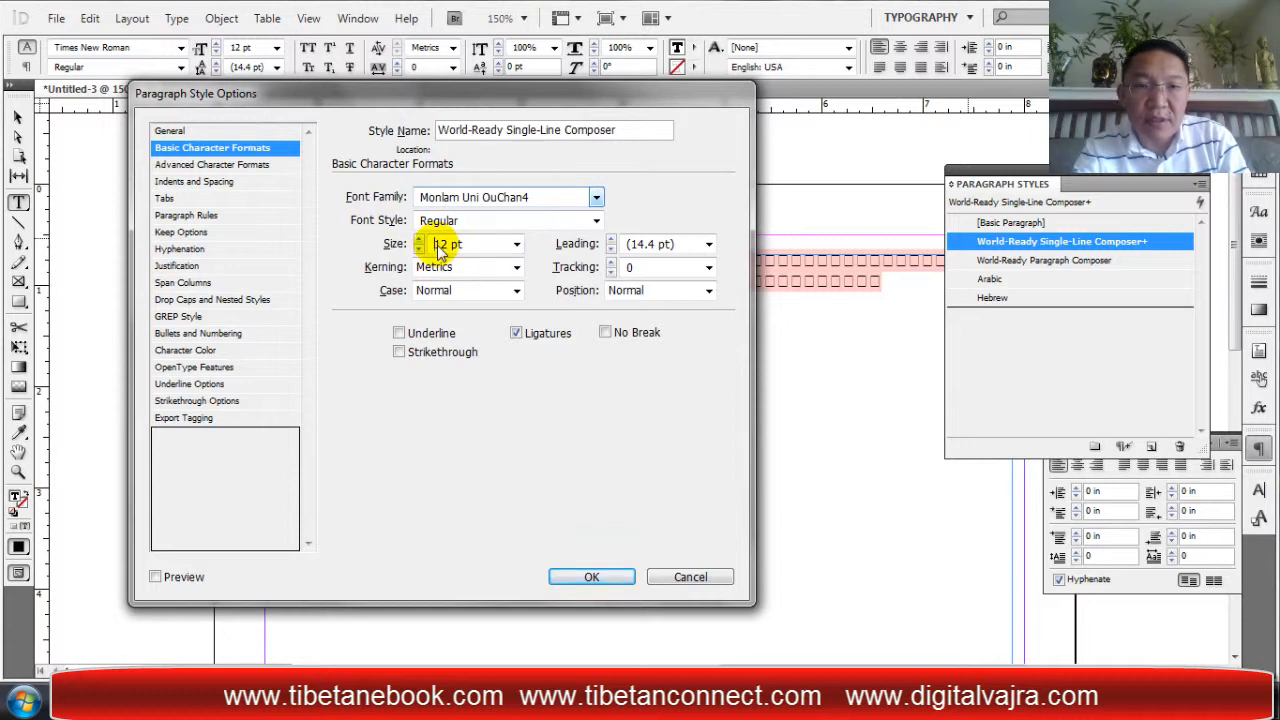
key(BackSpace)
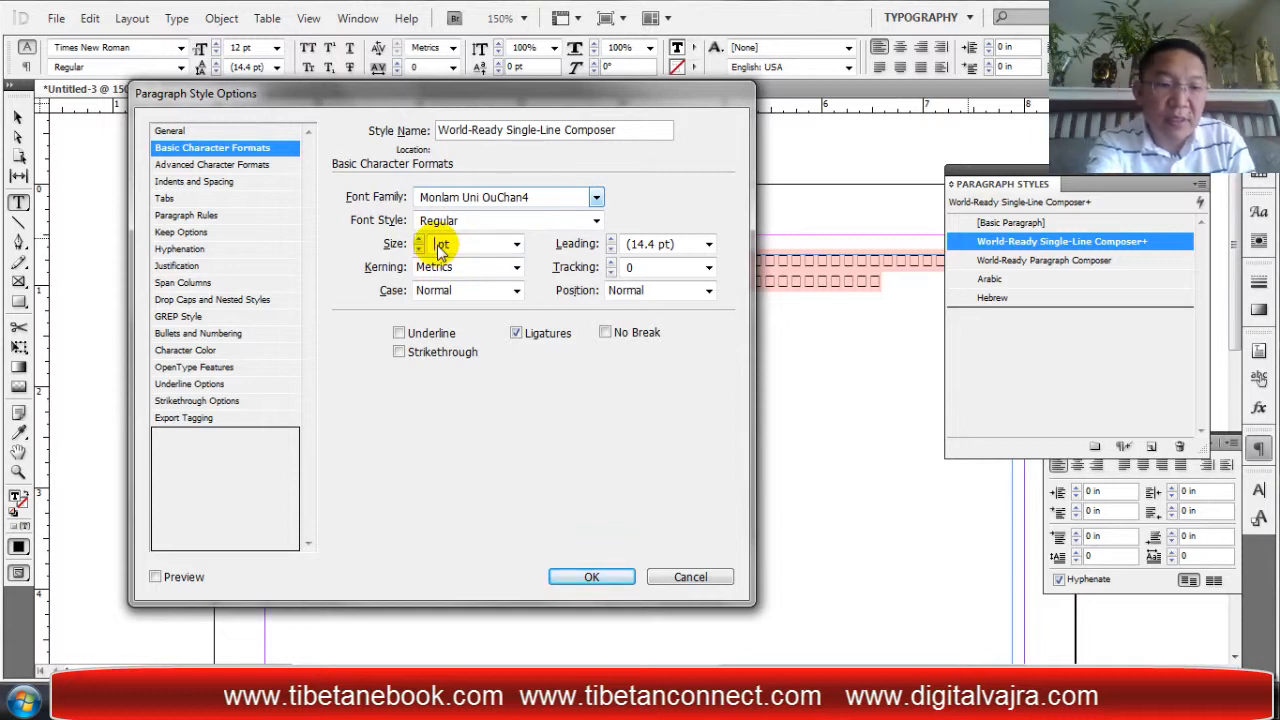
text(2 )
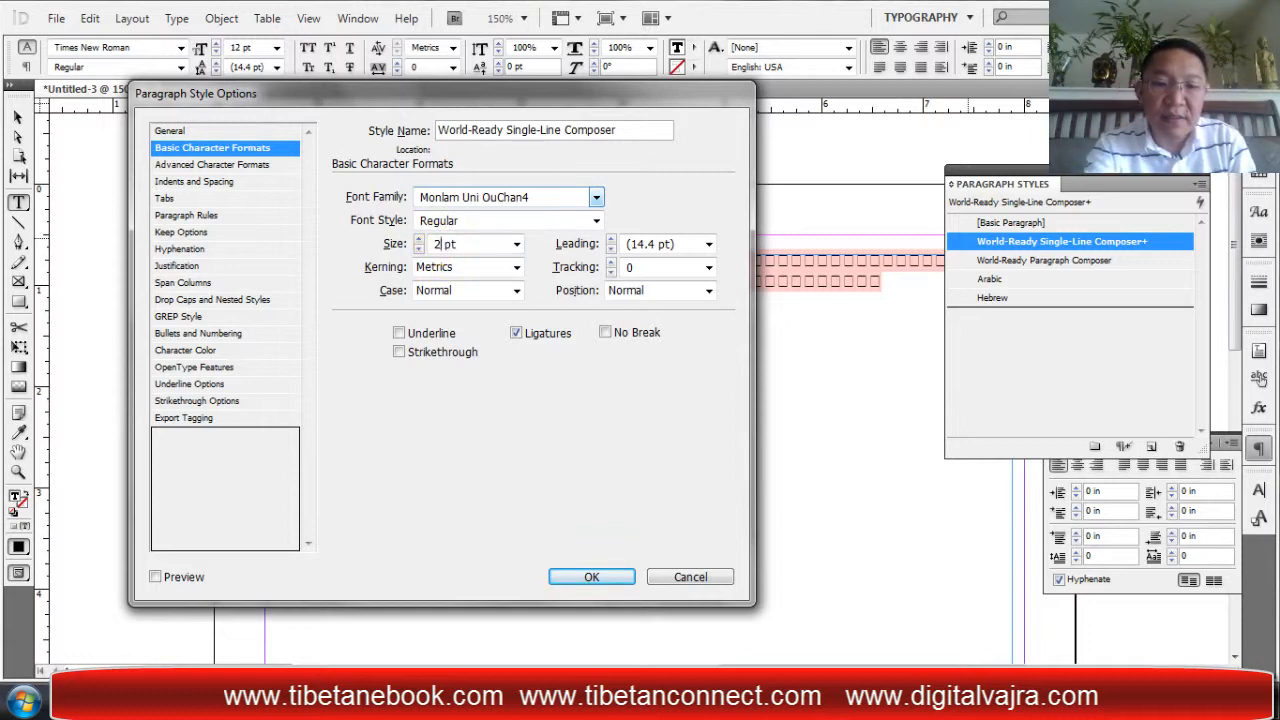
text(5)
click(638, 243)
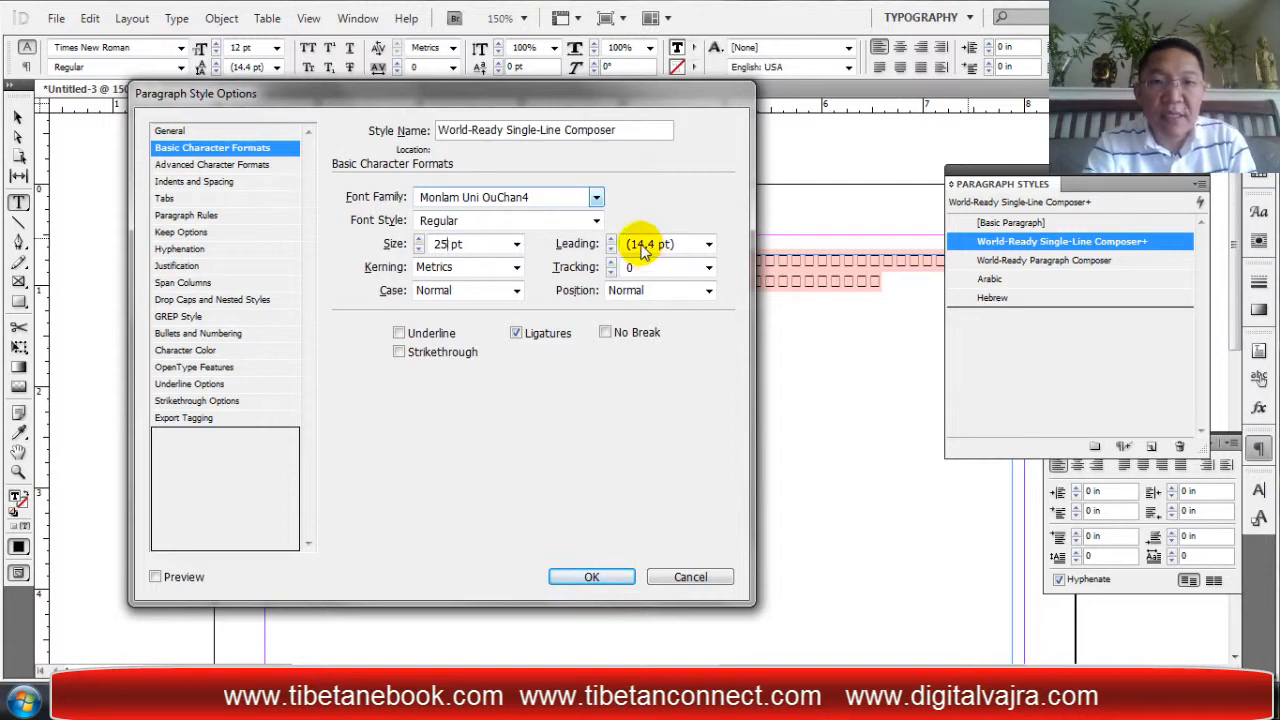
click(611, 241)
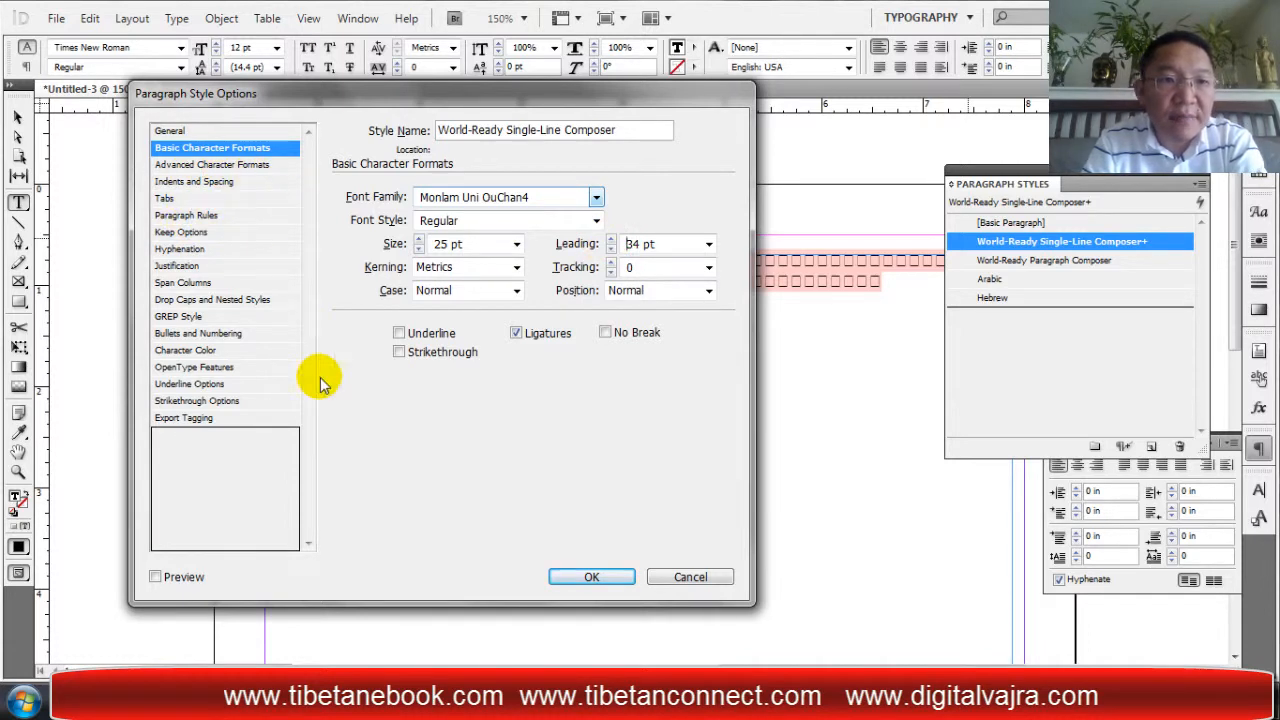
click(612, 580)
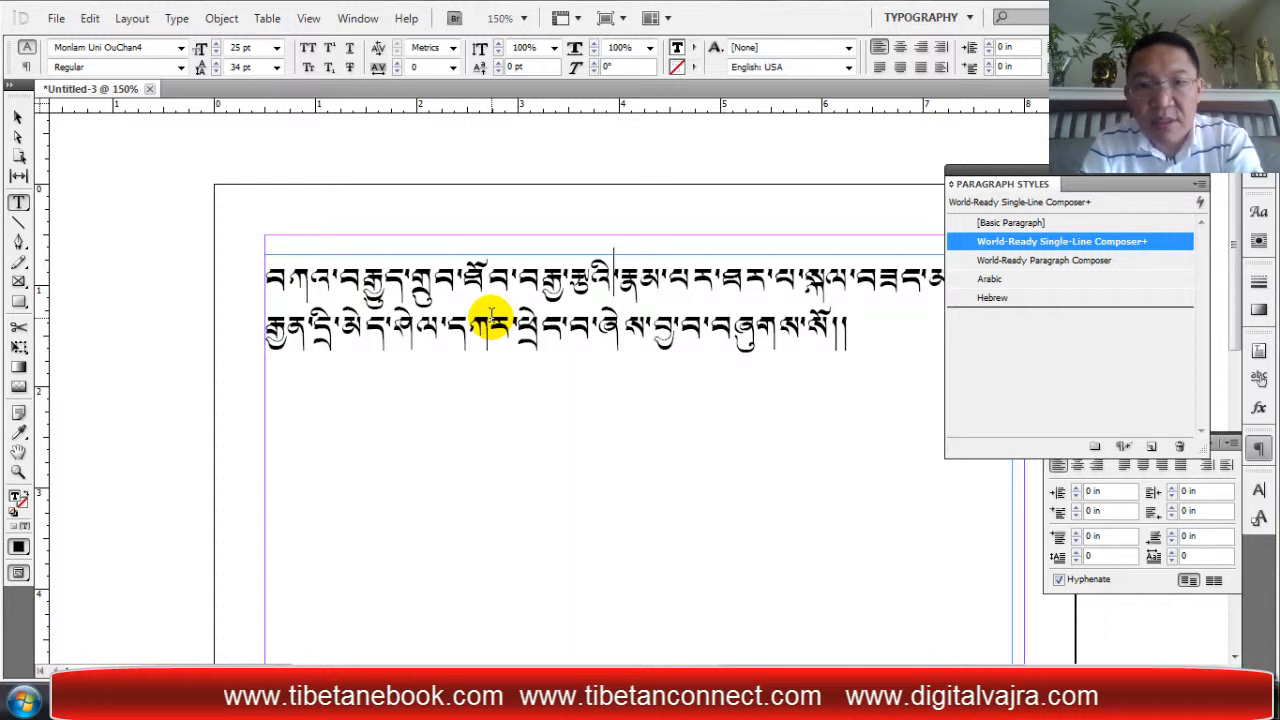
Choose Adobe World-Ready Single-line Composer as the composer in the World-Ready Single-Line Composer style's justification settings
double_click(985, 244)
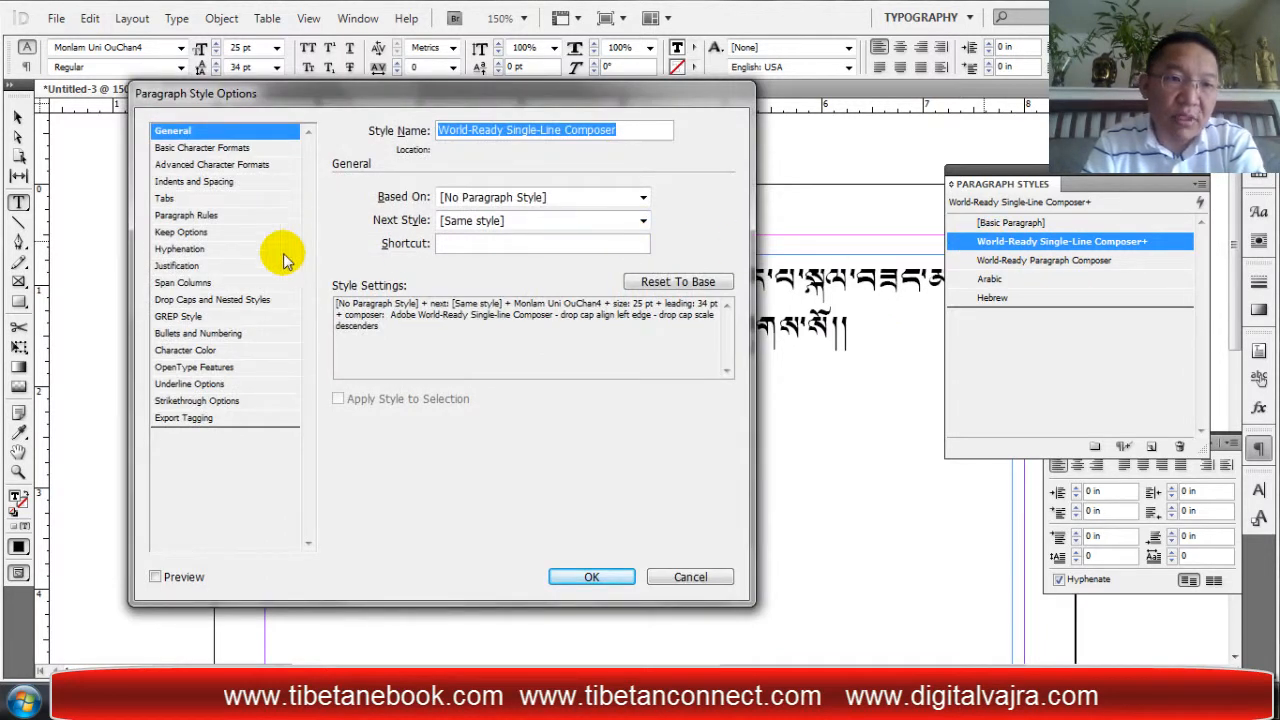
click(178, 266)
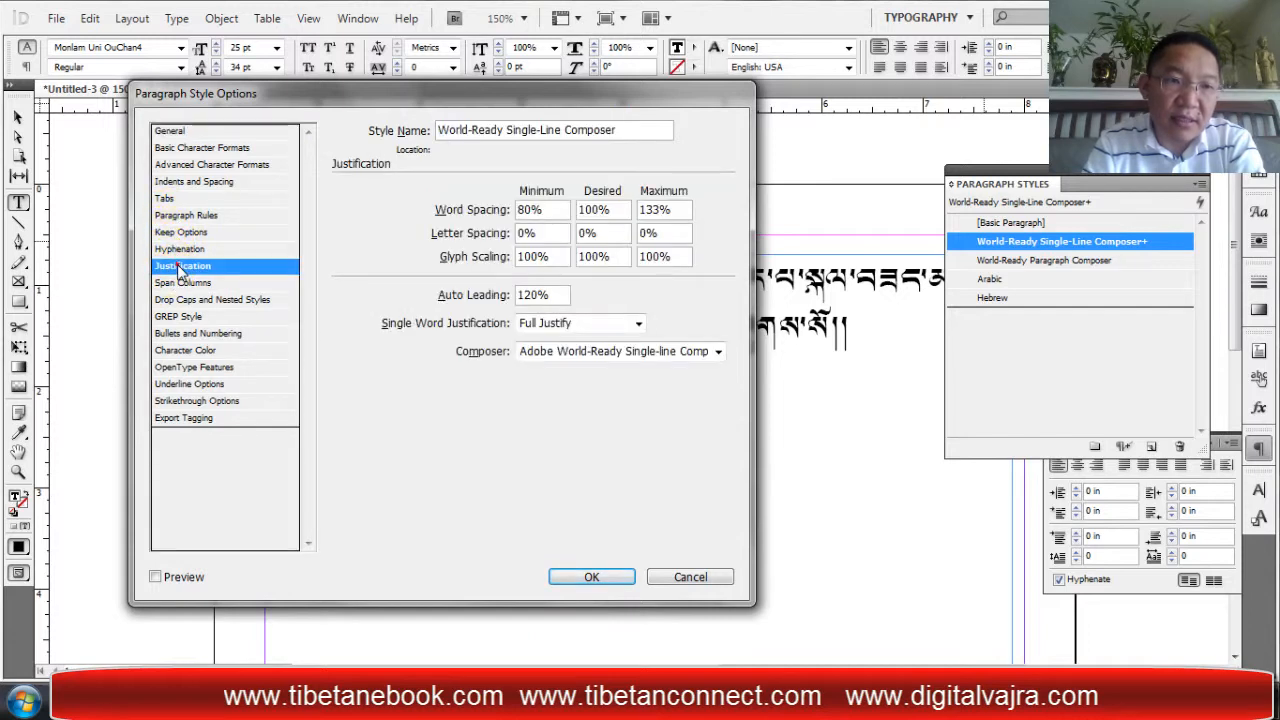
click(638, 351)
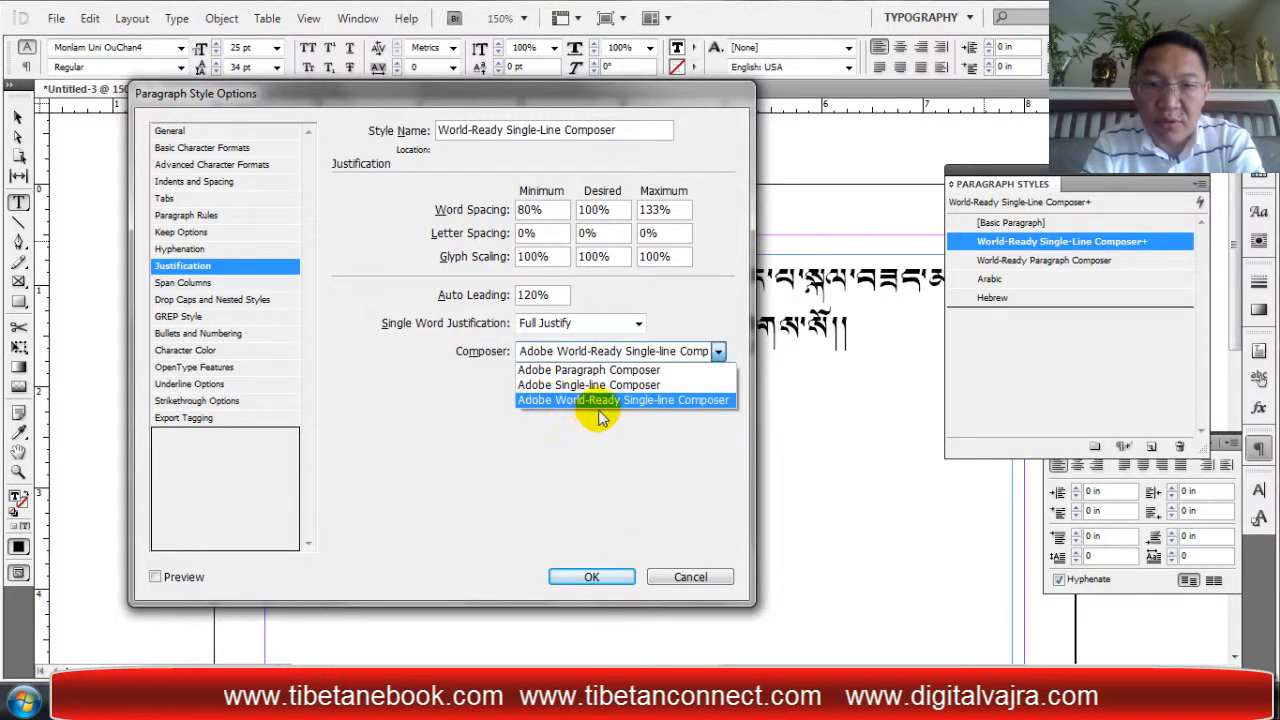
click(660, 400)
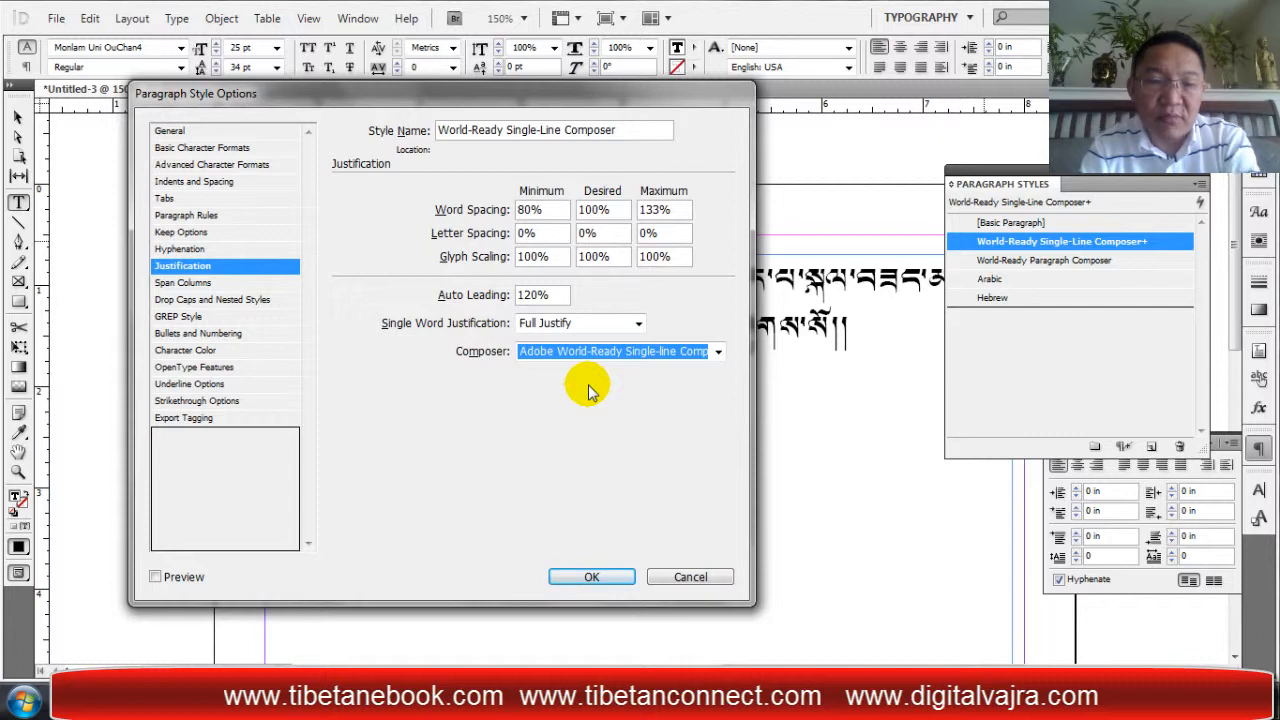
click(590, 576)
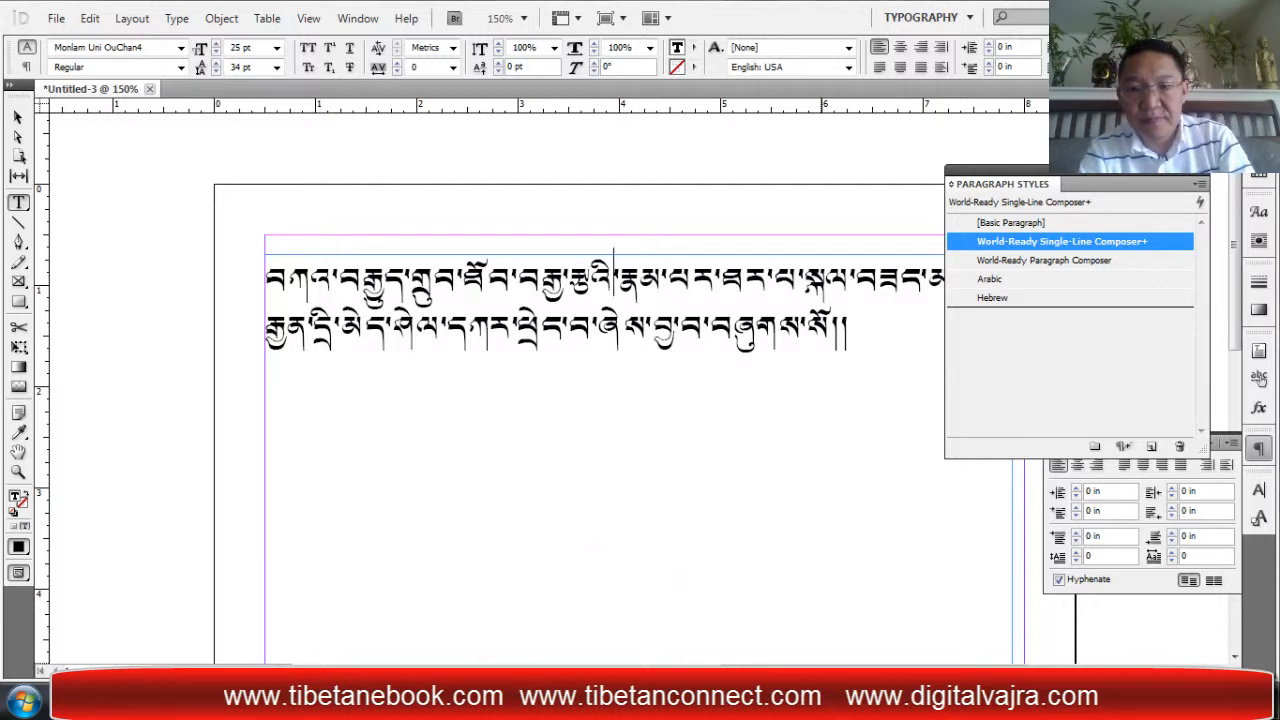
click(1110, 702)
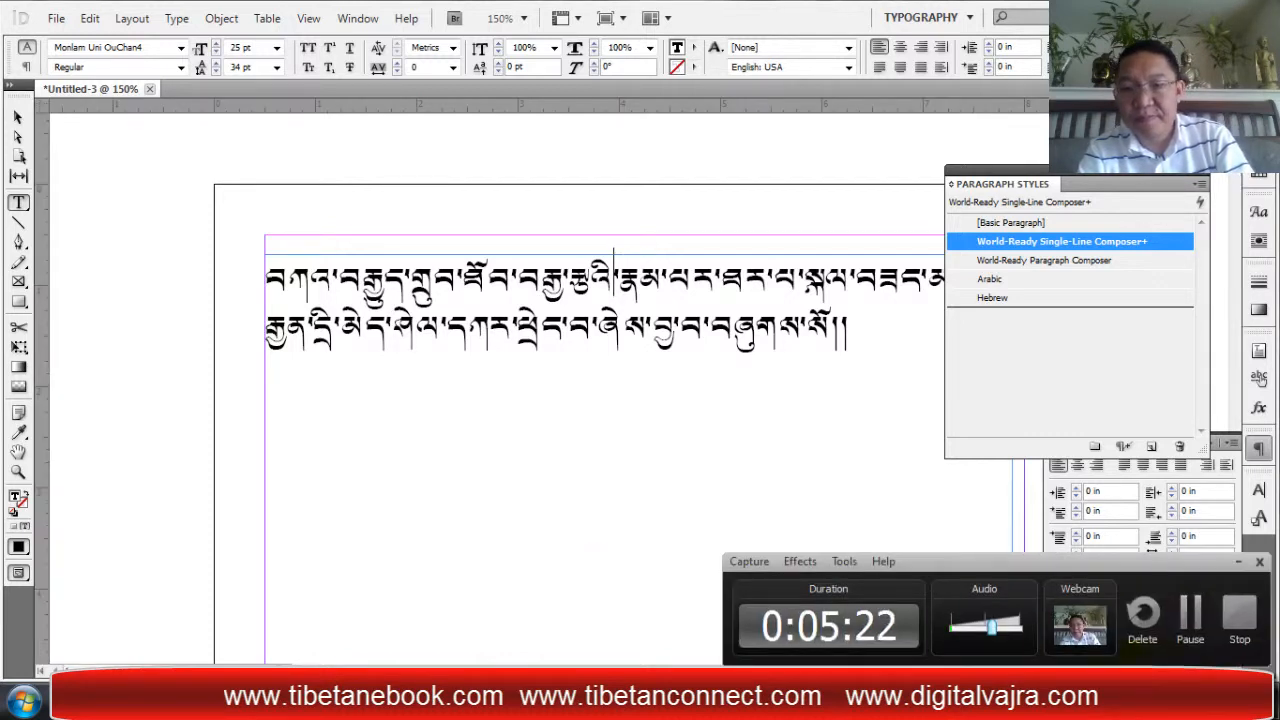
click(1239, 620)
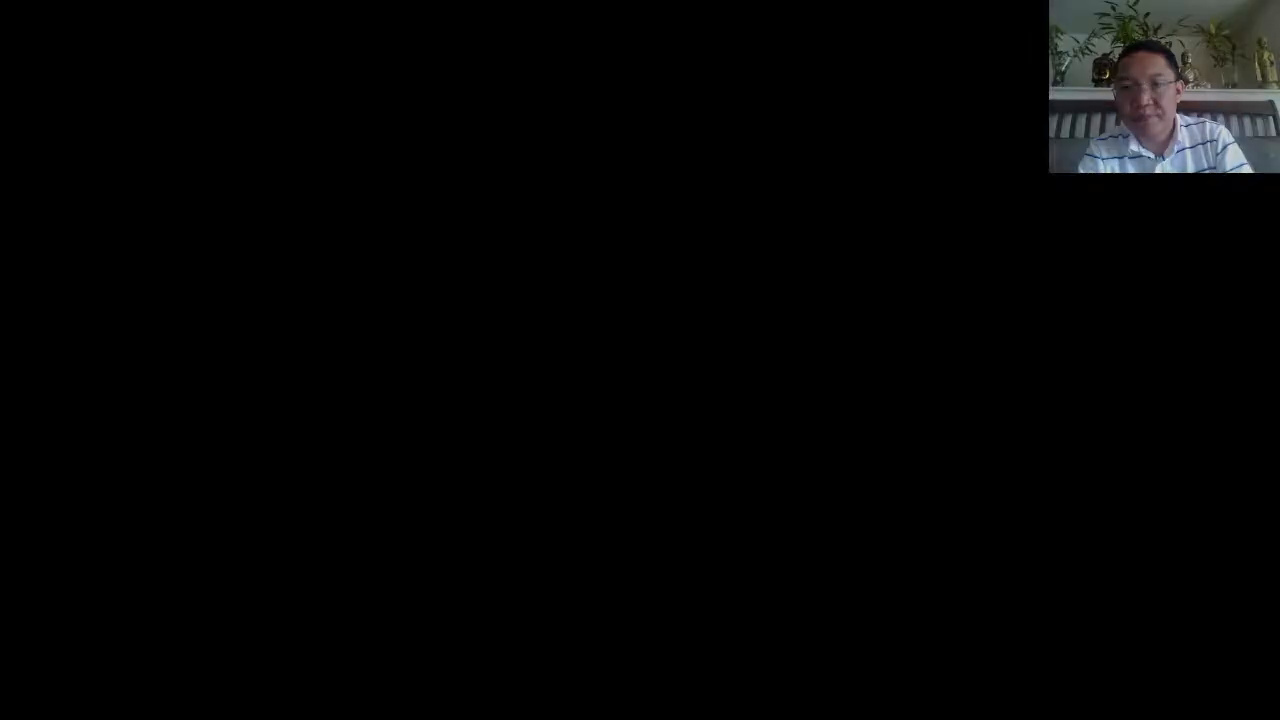